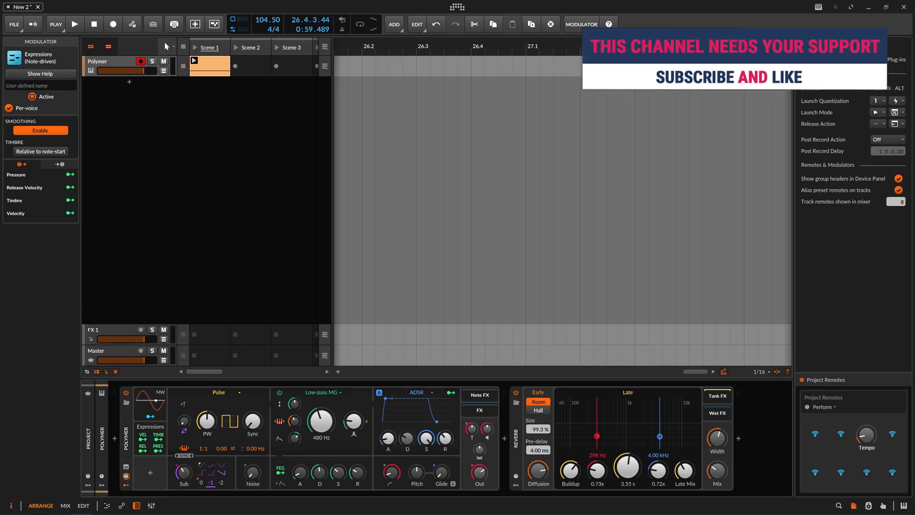
- Add a Relative Keytrack modulator to Polymer by searching 'ke' in the modulator list
{"action": "left_click", "coordinate": [151, 472]}
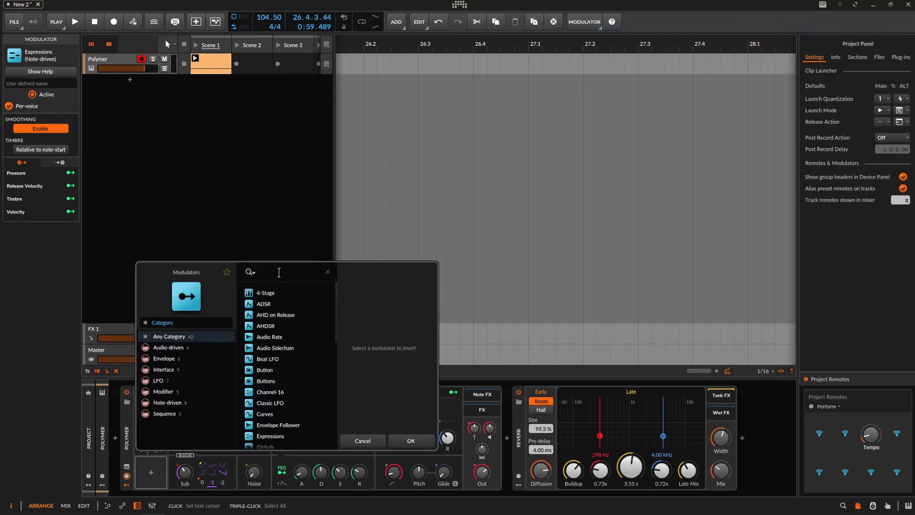
{"action": "type", "text": "key"}
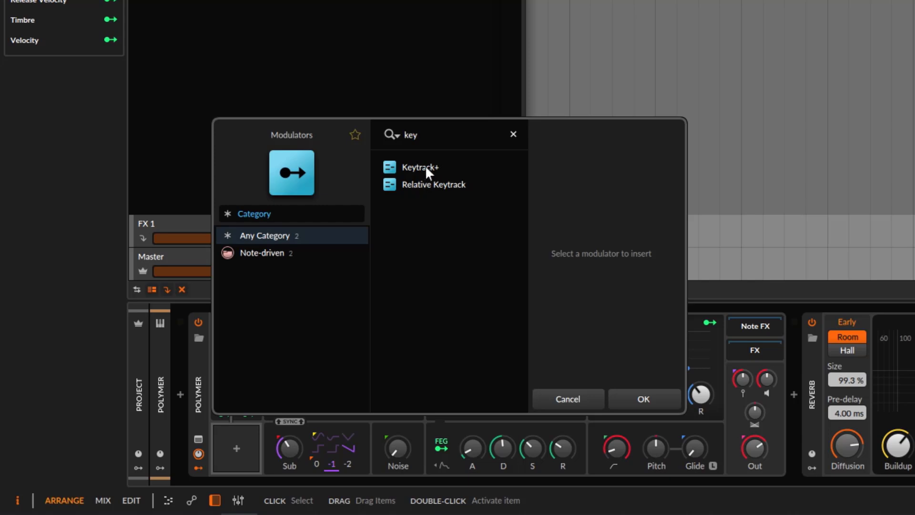
{"action": "left_click", "coordinate": [440, 184]}
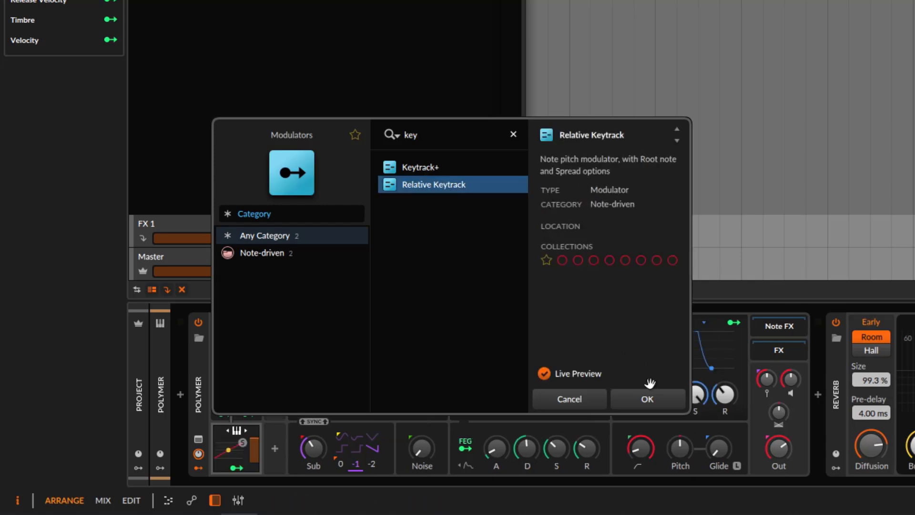
{"action": "left_click", "coordinate": [648, 396]}
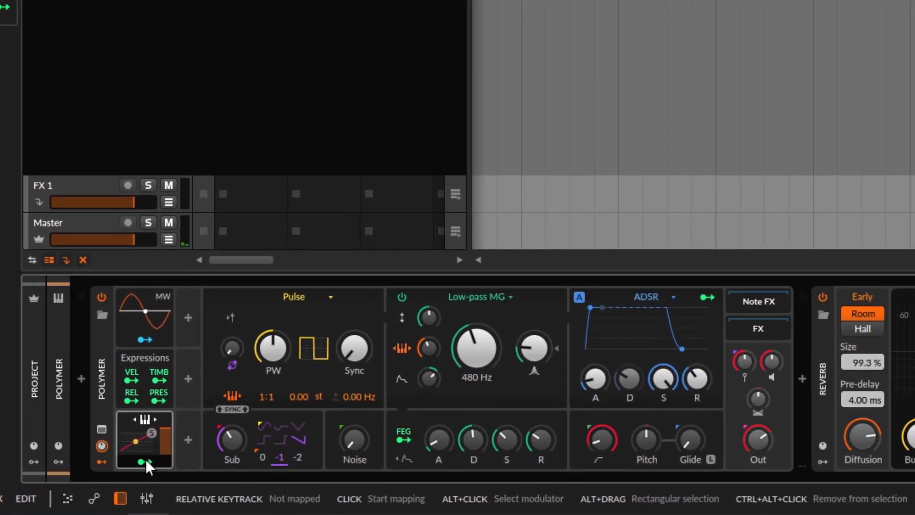
- Route Relative Keytrack to Polymer's low-pass filter cutoff and set the cutoff to 427 Hz
{"action": "left_click", "coordinate": [145, 460]}
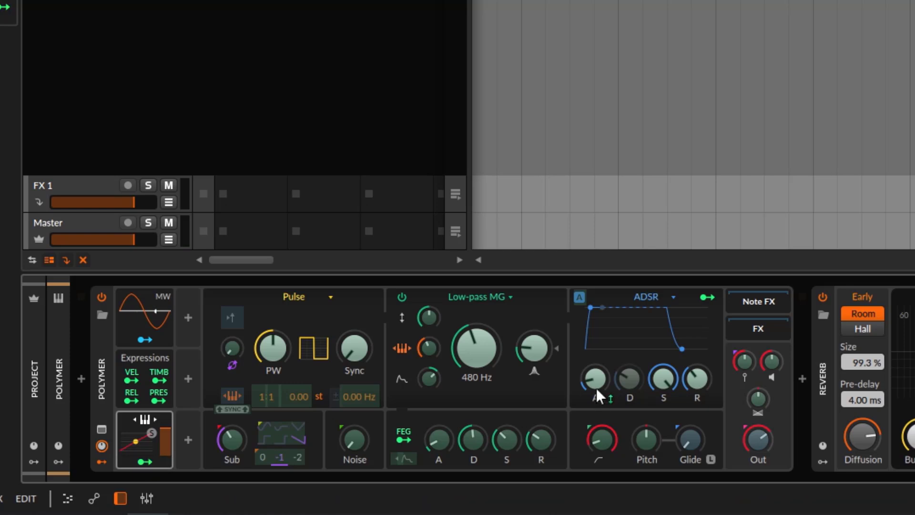
{"action": "left_click_drag", "start_coordinate": [483, 351], "coordinate": [482, 327]}
{"action": "left_click", "coordinate": [152, 459]}
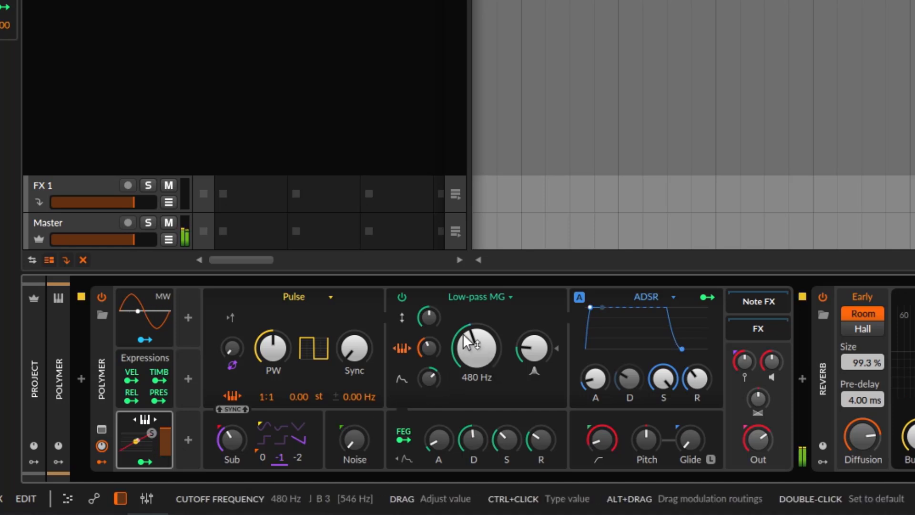
{"action": "mouse_move", "coordinate": [485, 357]}
{"action": "left_mouse_down"}
{"action": "mouse_move", "coordinate": [485, 328]}
{"action": "mouse_move", "coordinate": [485, 361]}
{"action": "left_mouse_up"}
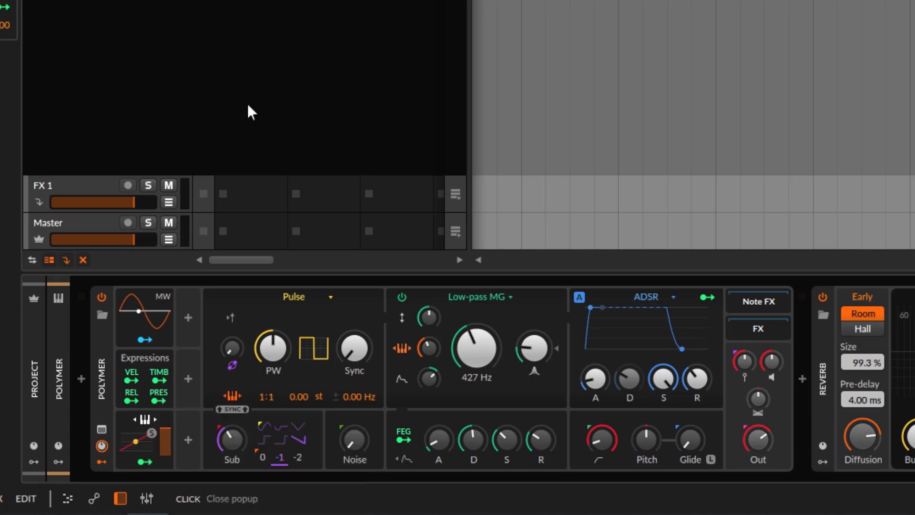
- Delete the Relative Keytrack modulator and insert Keytrack+ in the empty slot, searching 'key'
{"action": "right_click", "coordinate": [136, 445]}
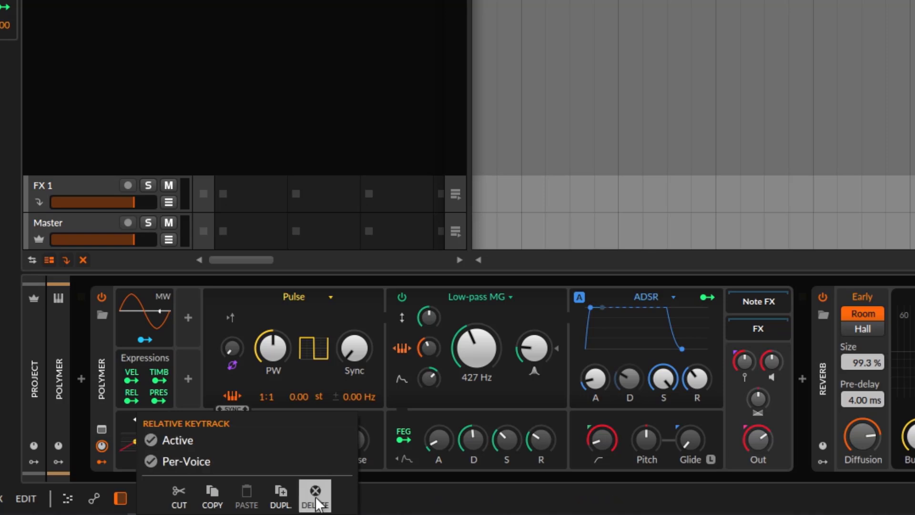
{"action": "left_click", "coordinate": [315, 498]}
{"action": "left_click", "coordinate": [147, 440]}
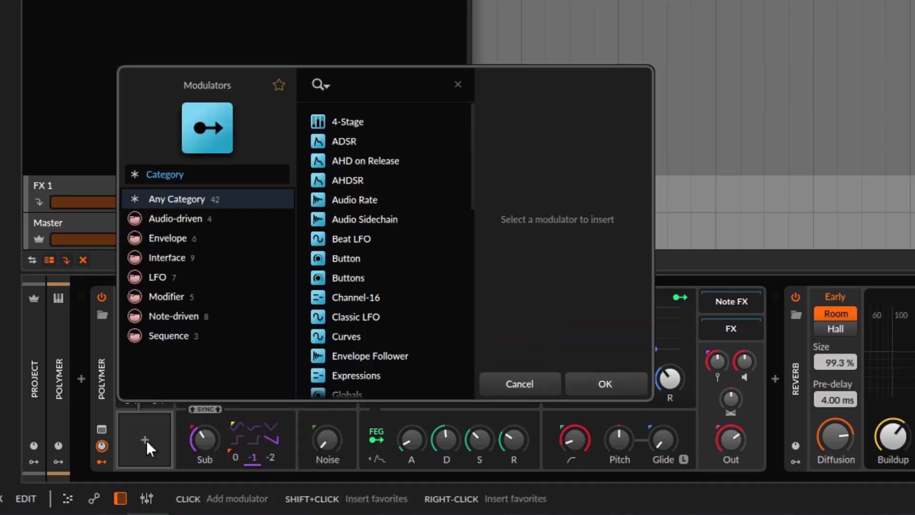
{"action": "type", "text": "key"}
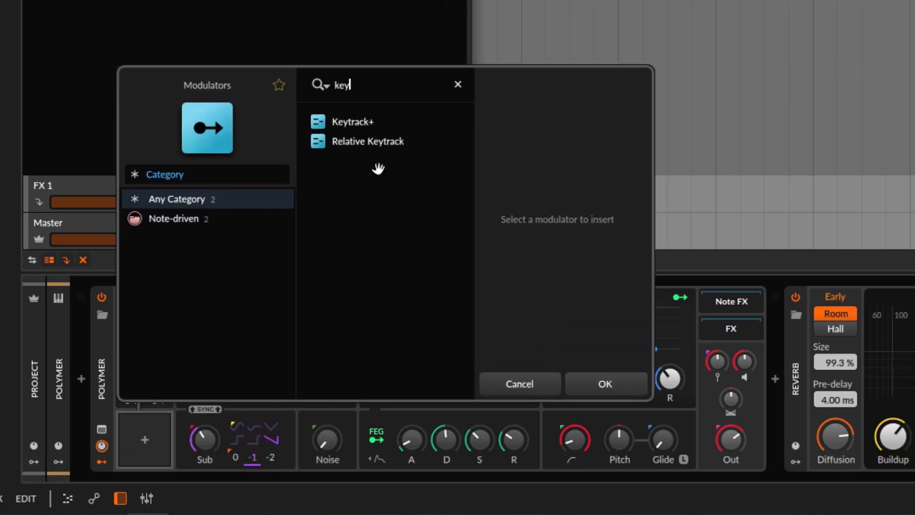
{"action": "left_click", "coordinate": [357, 123]}
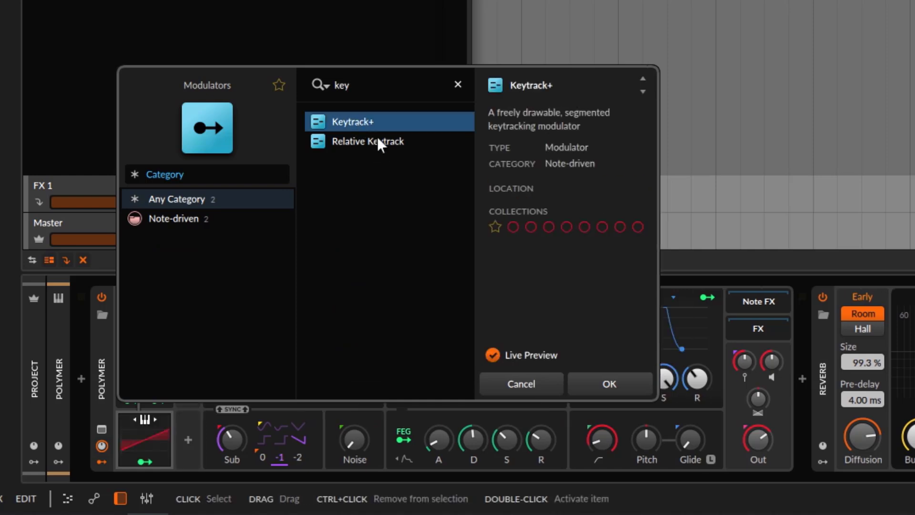
{"action": "left_click", "coordinate": [621, 383]}
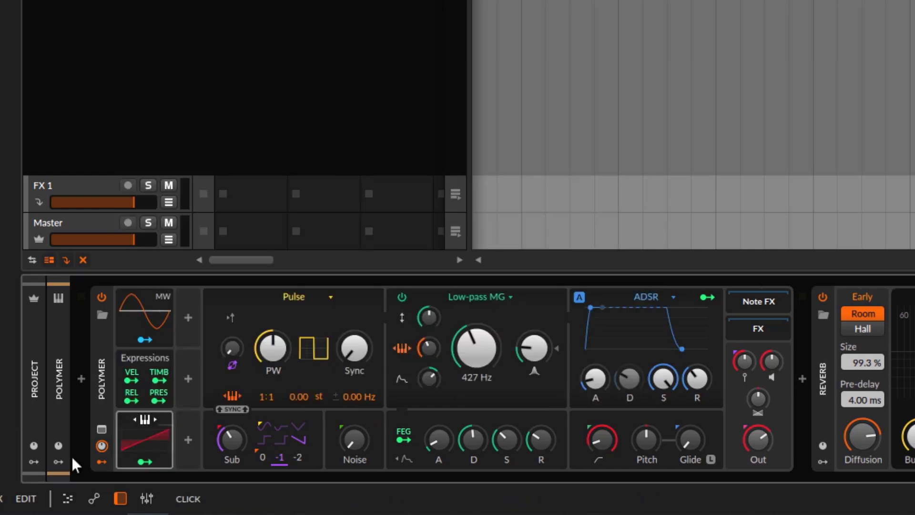
- Show the Keytrack+ curve editor with its Init straight-line curve, moving the popup higher
{"action": "left_click", "coordinate": [147, 440]}
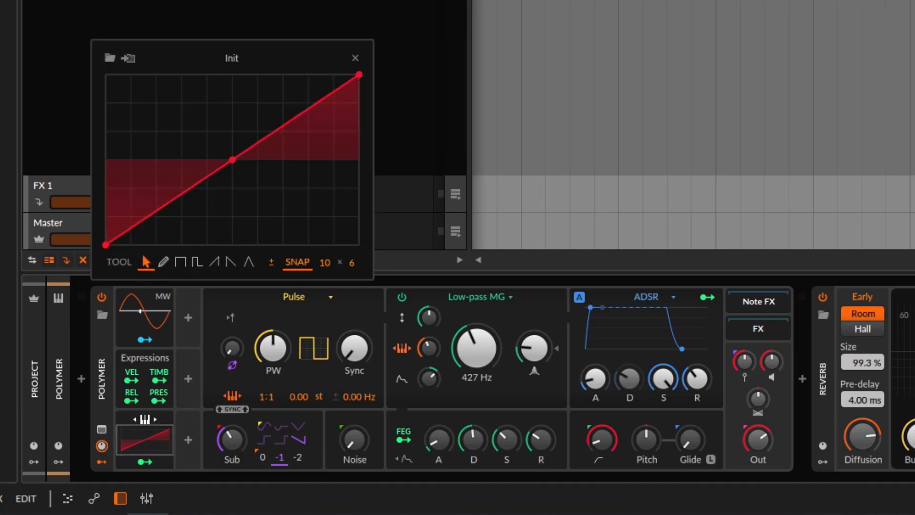
{"action": "mouse_move", "coordinate": [230, 48]}
{"action": "left_mouse_down"}
{"action": "mouse_move", "coordinate": [227, 64]}
{"action": "mouse_move", "coordinate": [227, 40]}
{"action": "left_mouse_up"}
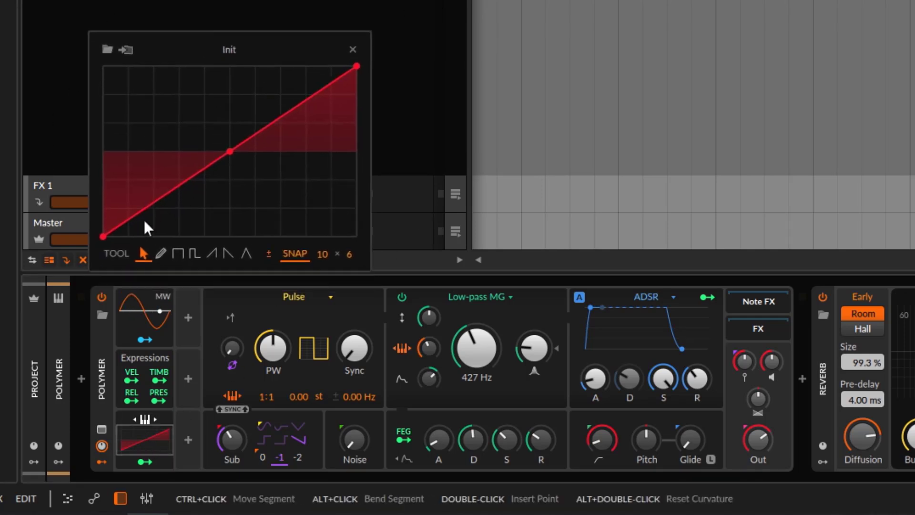
{"action": "mouse_move", "coordinate": [355, 73]}
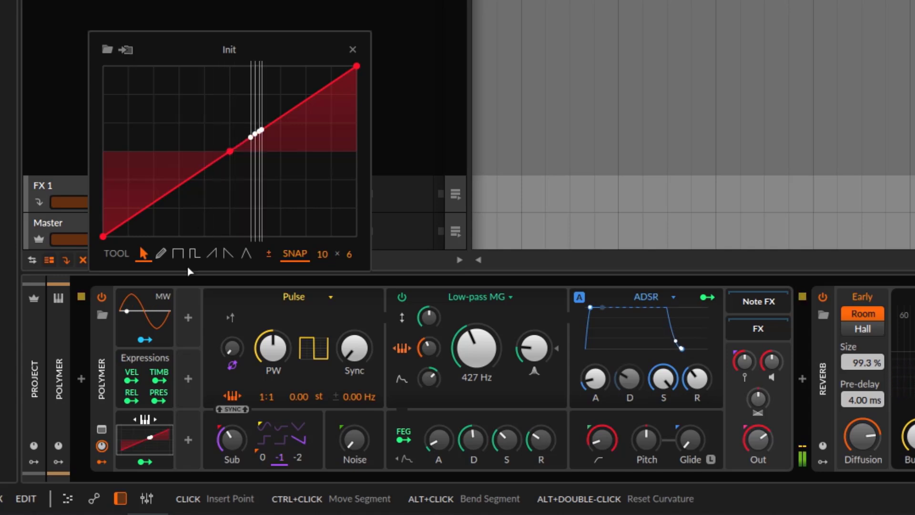
{"action": "left_click", "coordinate": [139, 458]}
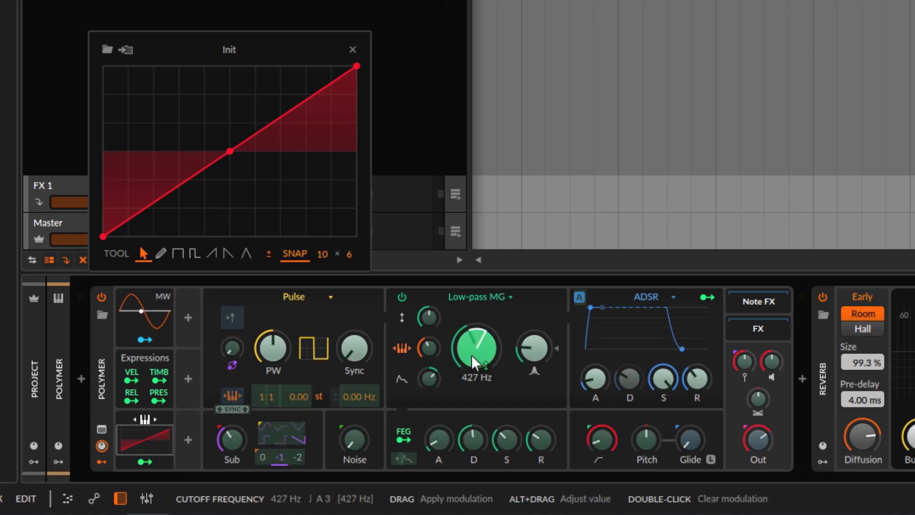
{"action": "left_click", "coordinate": [190, 468]}
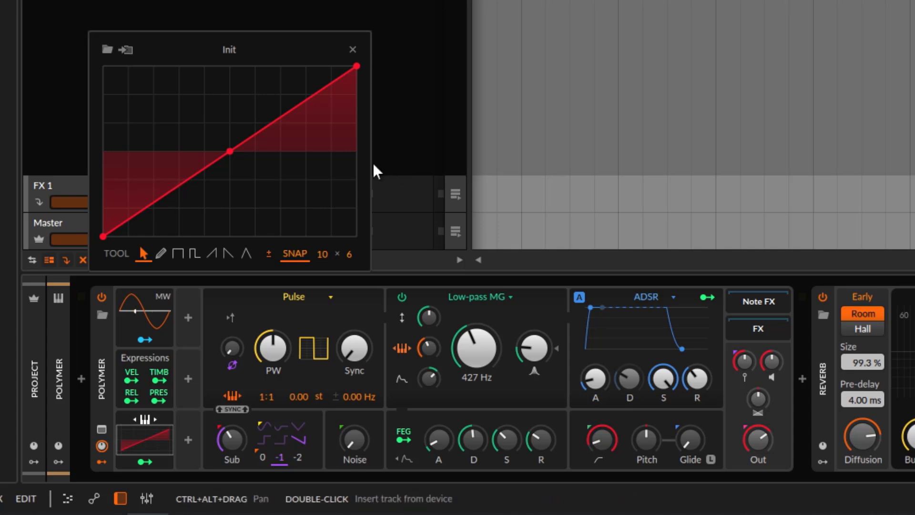
- Widen the curve editor and add curve points forming a peak and a dip
{"action": "left_click_drag", "start_coordinate": [373, 167], "coordinate": [478, 155]}
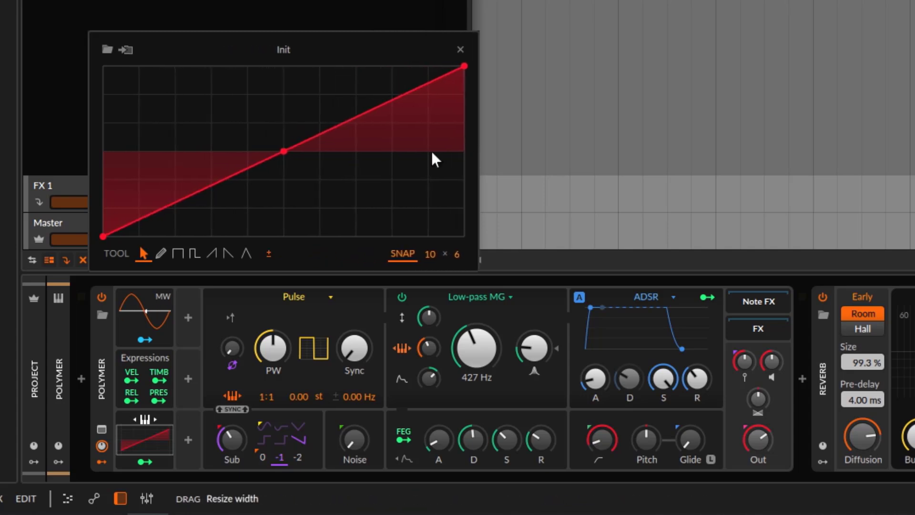
{"action": "left_click", "coordinate": [167, 207]}
{"action": "left_click_drag", "start_coordinate": [167, 211], "coordinate": [207, 95]}
{"action": "left_click", "coordinate": [207, 151]}
{"action": "left_click_drag", "start_coordinate": [395, 98], "coordinate": [356, 210]}
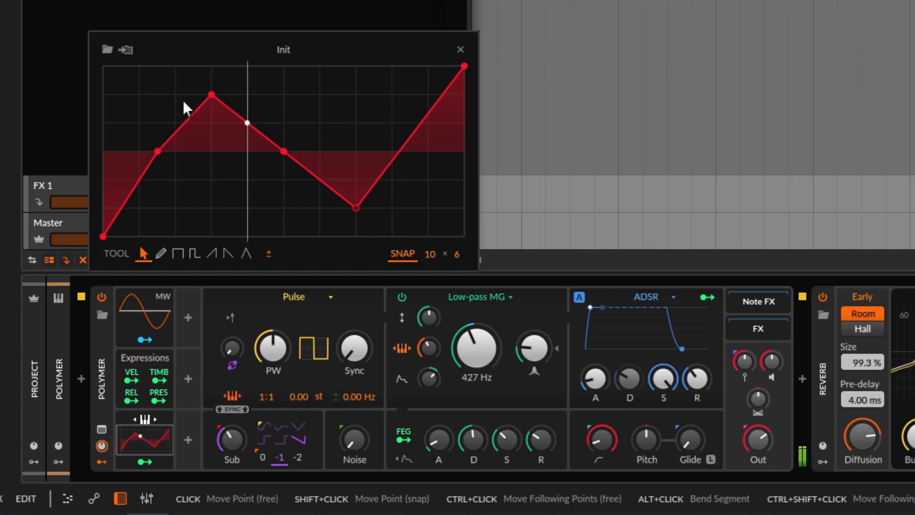
- Map Keytrack+ to the filter cutoff at 49 st, then add another curve point
{"action": "left_click", "coordinate": [152, 459]}
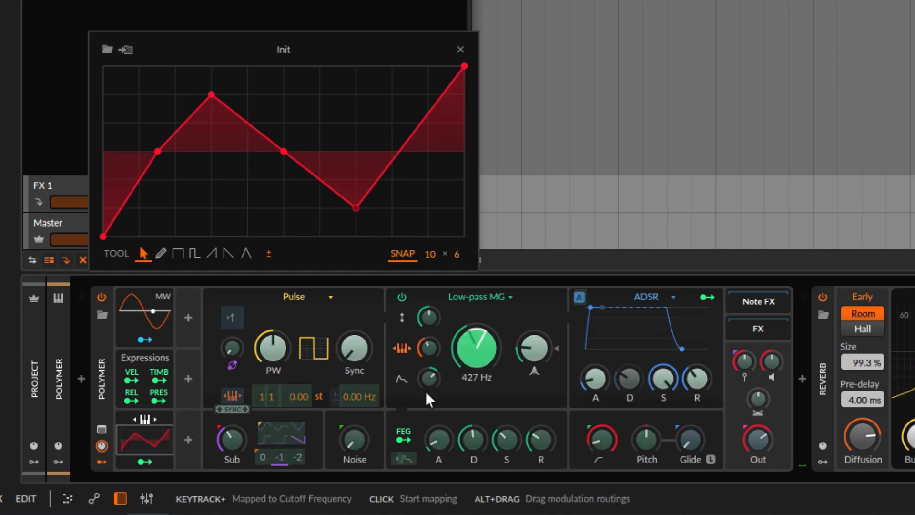
{"action": "left_click_drag", "start_coordinate": [477, 364], "coordinate": [476, 348]}
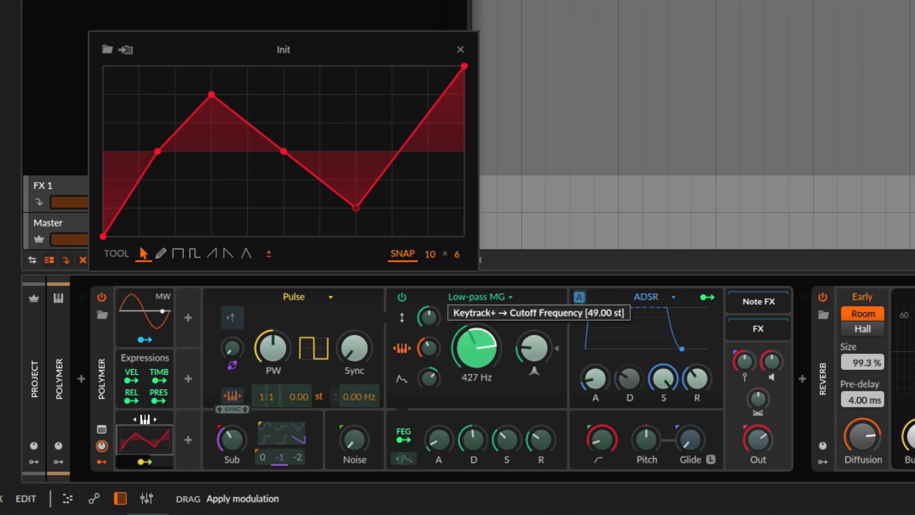
{"action": "left_click", "coordinate": [152, 463]}
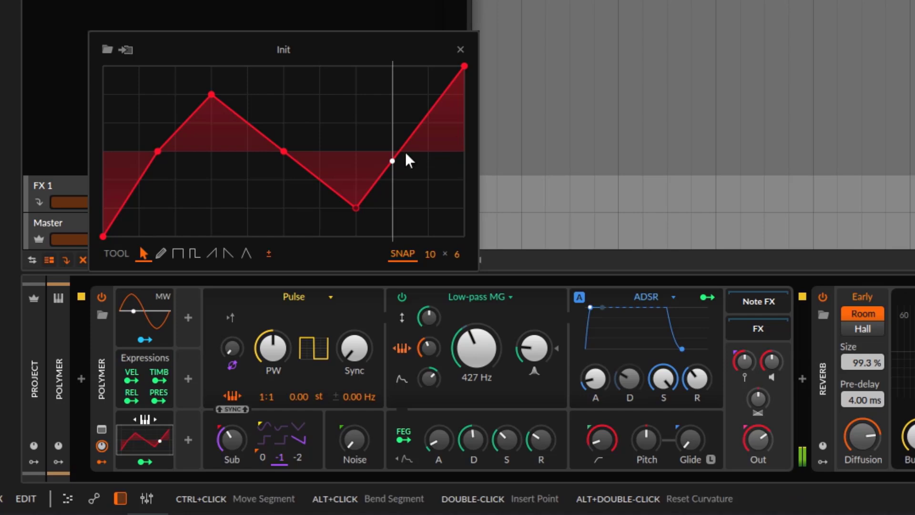
{"action": "left_click", "coordinate": [427, 115]}
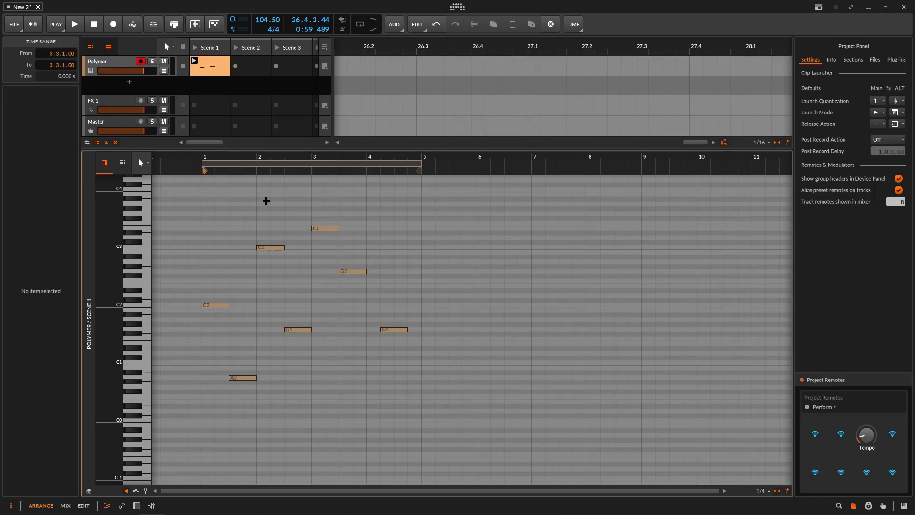
{"action": "double_click", "coordinate": [118, 69]}
{"action": "key", "text": "space"}
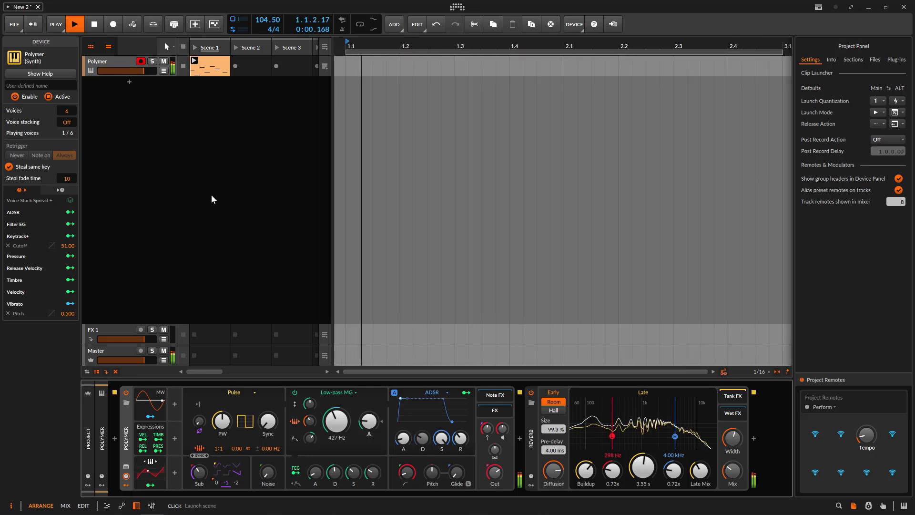
{"action": "left_click", "coordinate": [142, 472]}
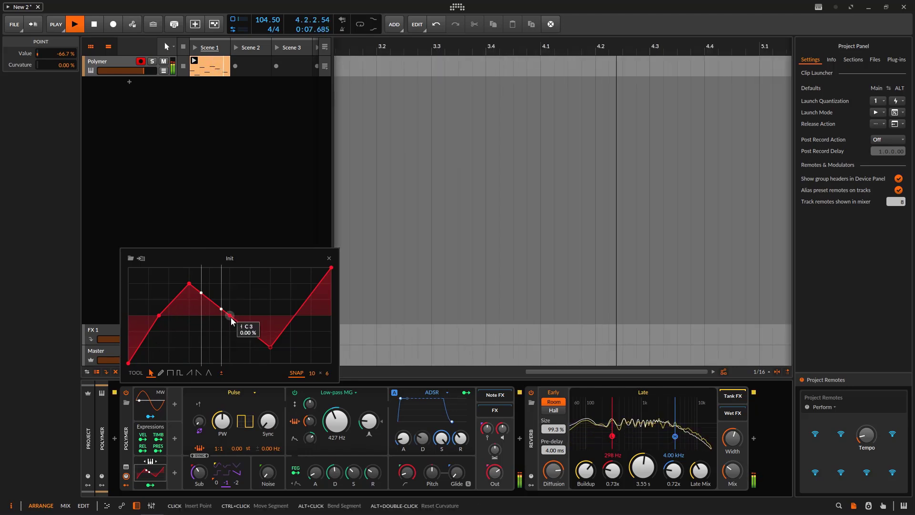
{"action": "left_click_drag", "start_coordinate": [158, 315], "coordinate": [181, 341]}
{"action": "left_click", "coordinate": [179, 321]}
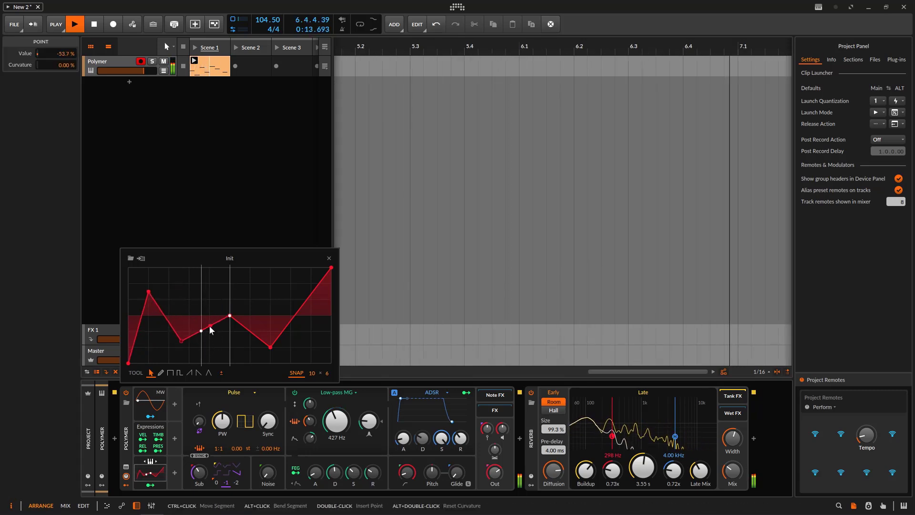
- Raise the 0 % point to 33.3 %, add a point near -53 %, add a peak, then browse preset curves
{"action": "left_click", "coordinate": [229, 315]}
{"action": "left_click_drag", "start_coordinate": [229, 316], "coordinate": [219, 300]}
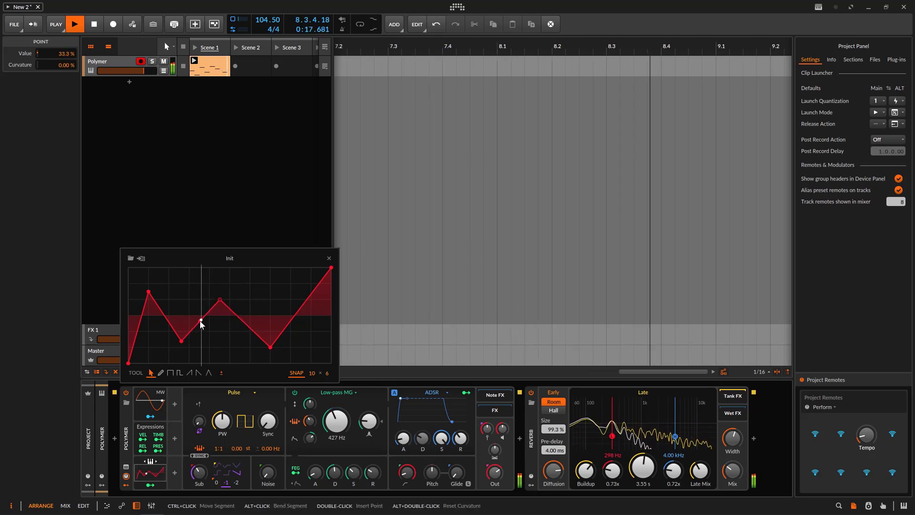
{"action": "left_click", "coordinate": [209, 331]}
{"action": "left_click_drag", "start_coordinate": [209, 331], "coordinate": [181, 341]}
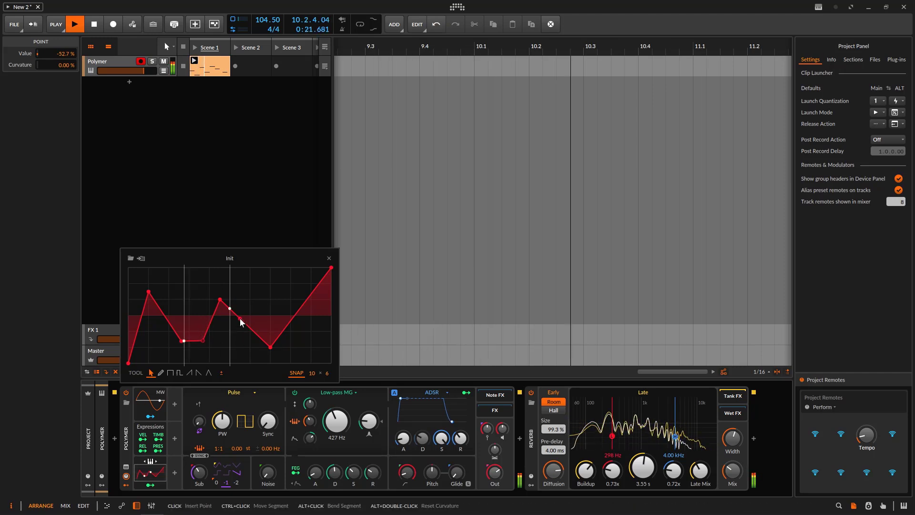
{"action": "left_click_drag", "start_coordinate": [230, 310], "coordinate": [250, 293]}
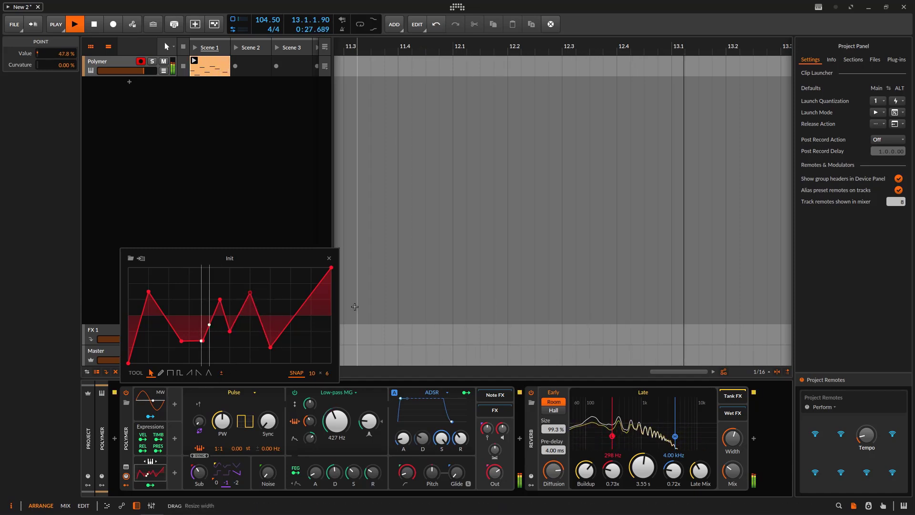
{"action": "left_click", "coordinate": [130, 258]}
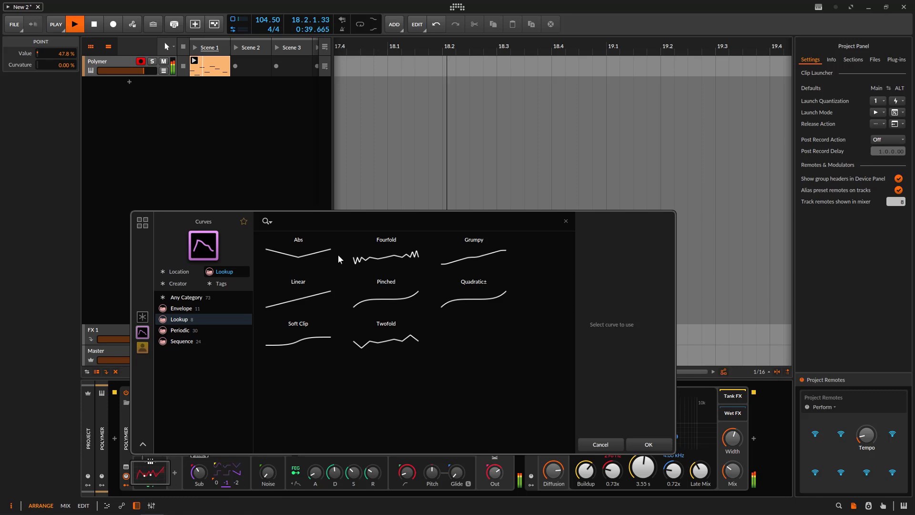
- Try the Grumpy preset curve, then replace it with Periodic > Multiplex
{"action": "left_click", "coordinate": [465, 255]}
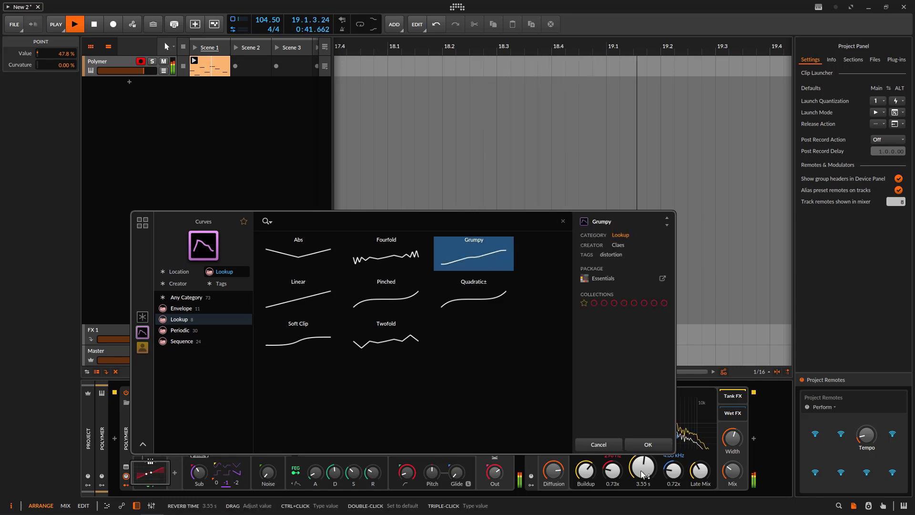
{"action": "key", "text": "Return"}
{"action": "left_click", "coordinate": [154, 473]}
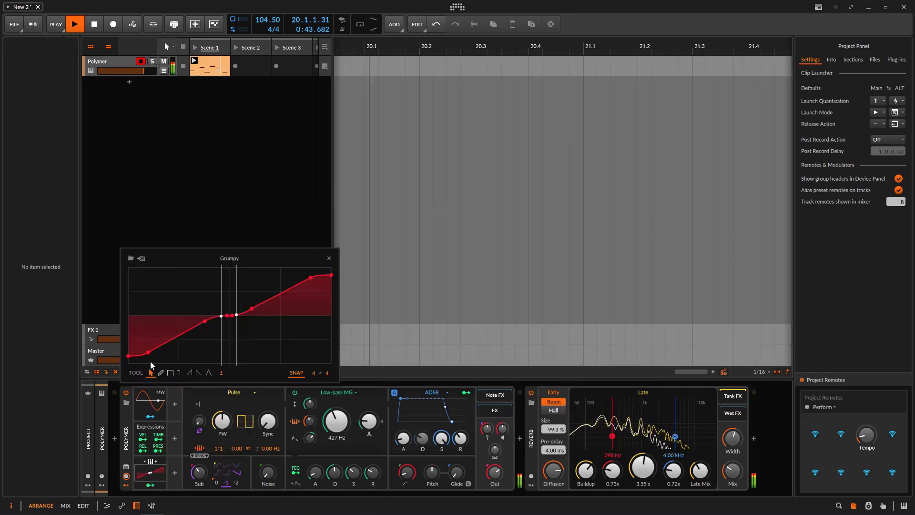
{"action": "left_click", "coordinate": [130, 259]}
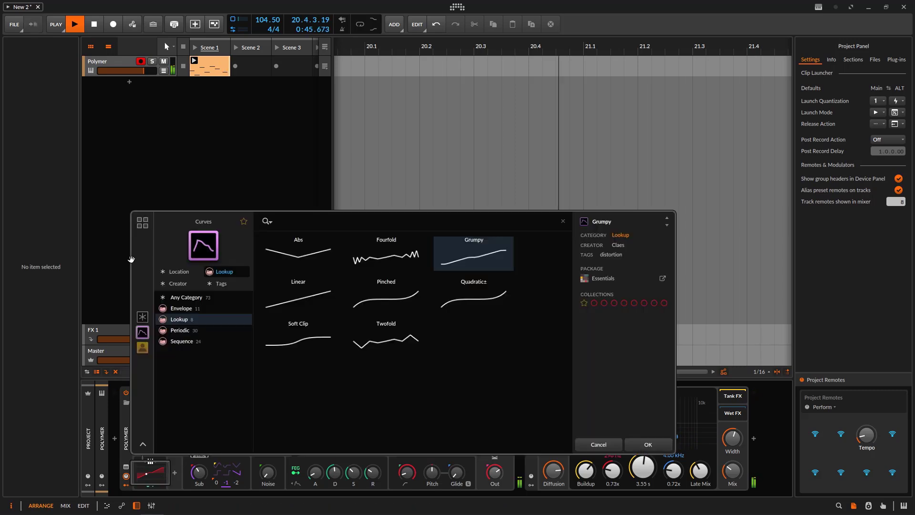
{"action": "left_click", "coordinate": [181, 330]}
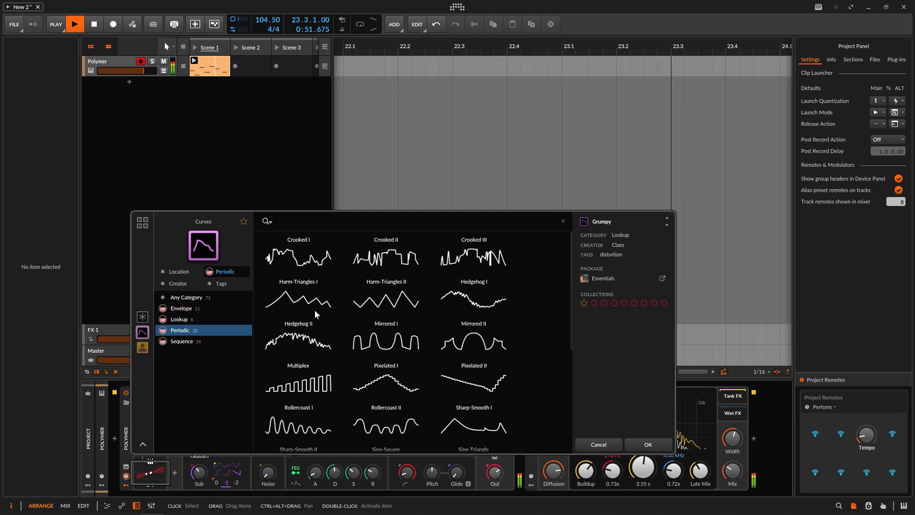
{"action": "left_click", "coordinate": [327, 389]}
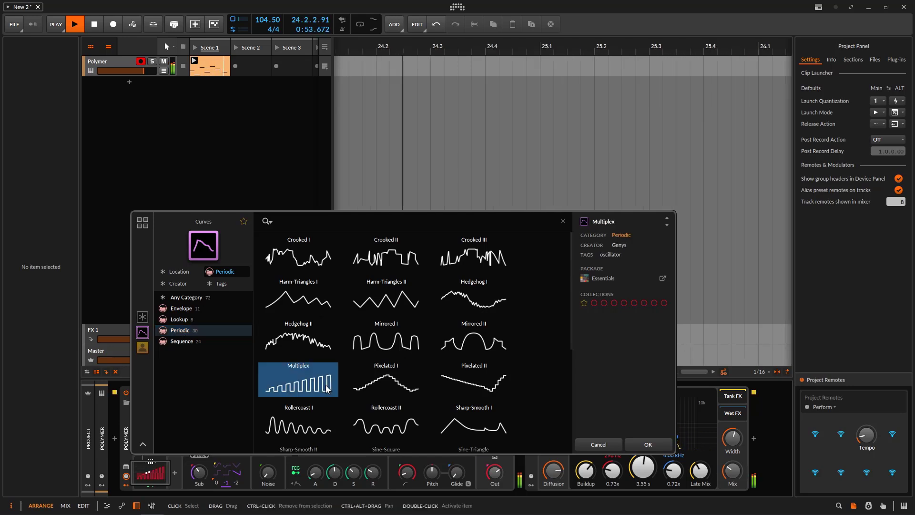
{"action": "left_click", "coordinate": [151, 482]}
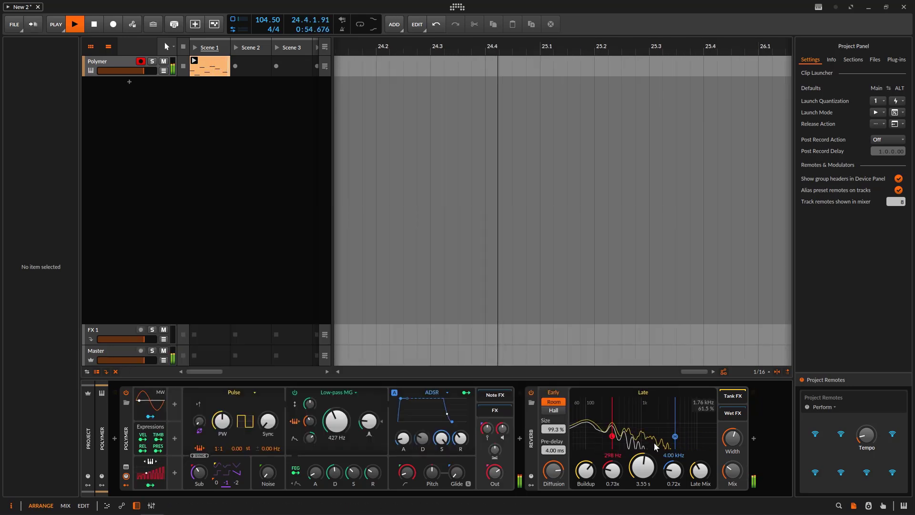
- Stop playback while viewing the Multiplex curve, then close it and cancel the Modulators browser
{"action": "left_click", "coordinate": [149, 474]}
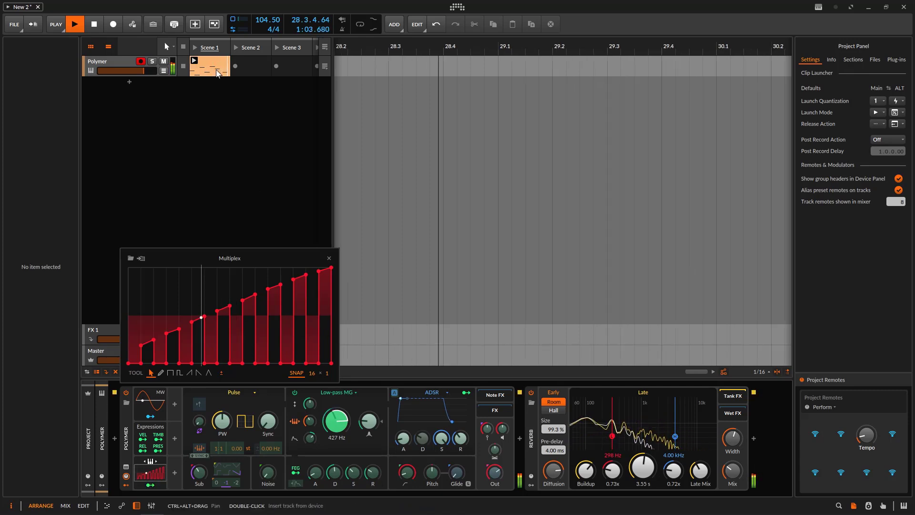
{"action": "key", "text": "space"}
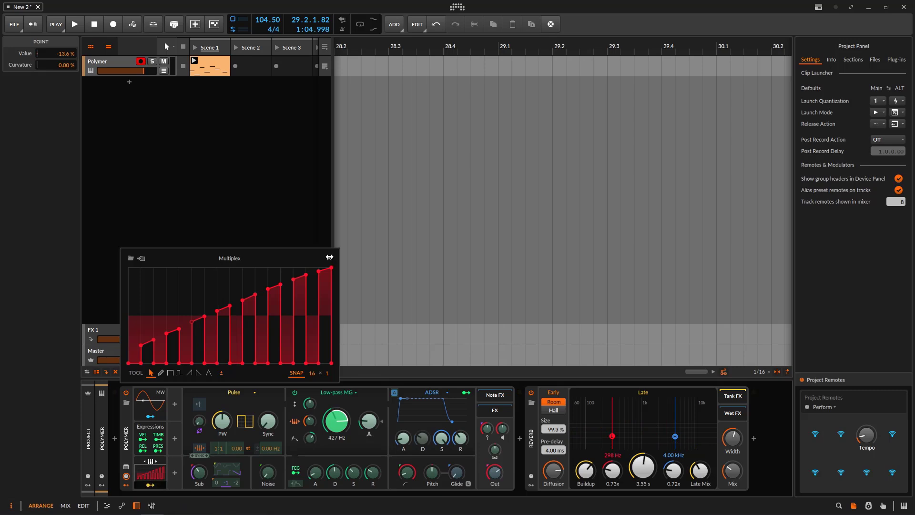
{"action": "left_click", "coordinate": [329, 257]}
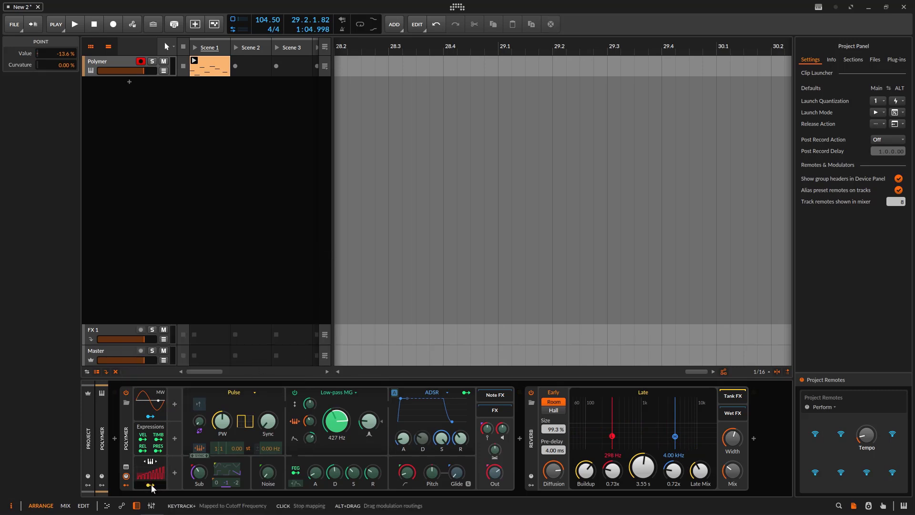
{"action": "left_click", "coordinate": [175, 403]}
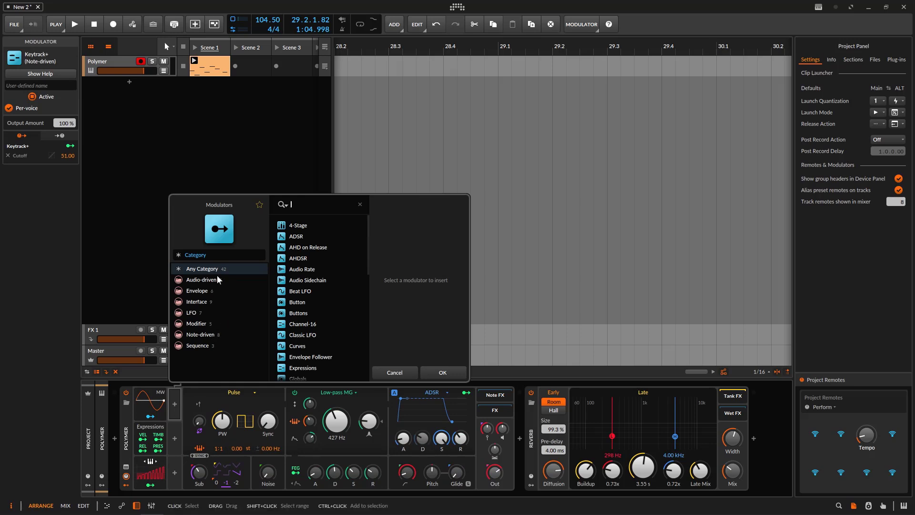
{"action": "left_click", "coordinate": [387, 370]}
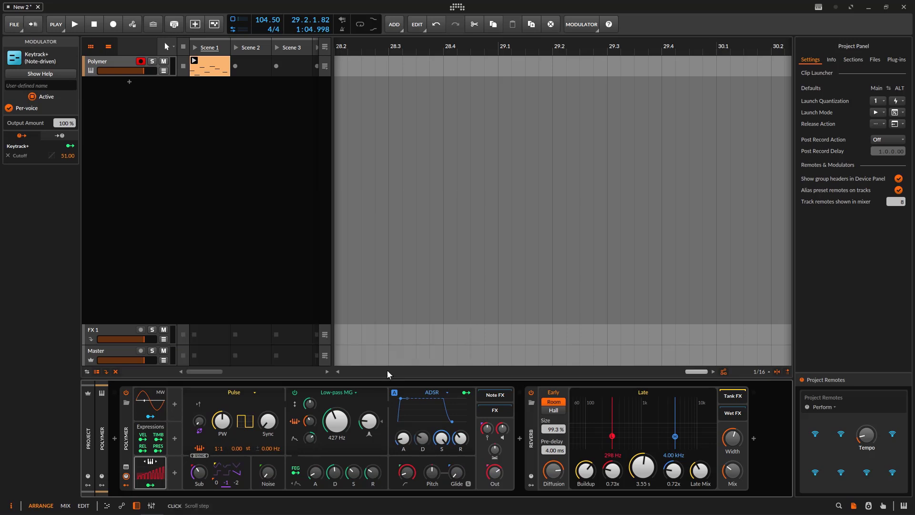